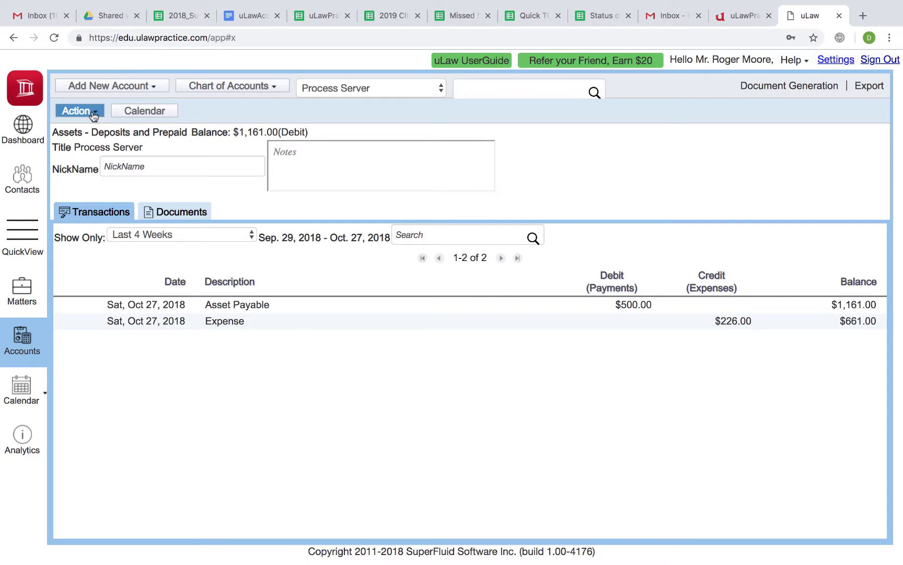
Start a prepayment & purchase into the Process Server account with a $500 total
left_click(93, 116)
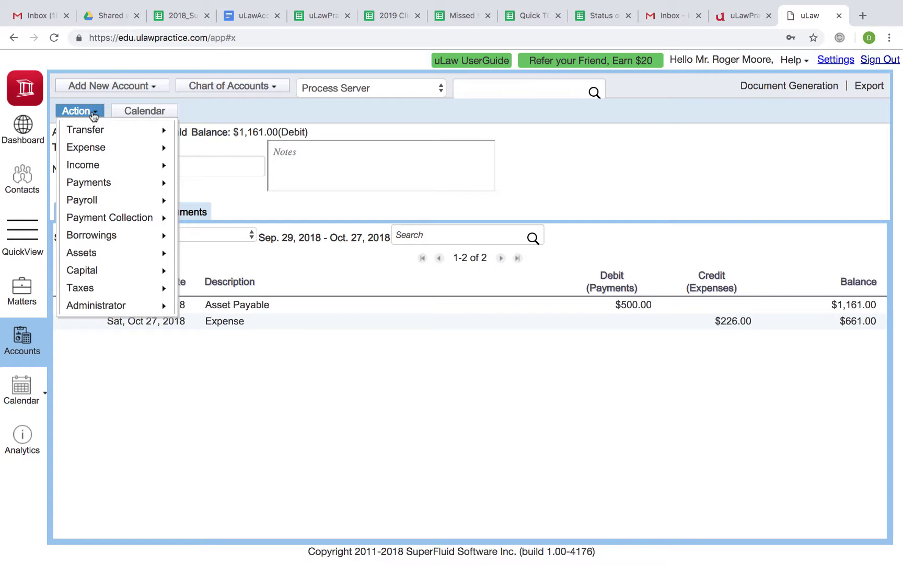
mouse_move(119, 257)
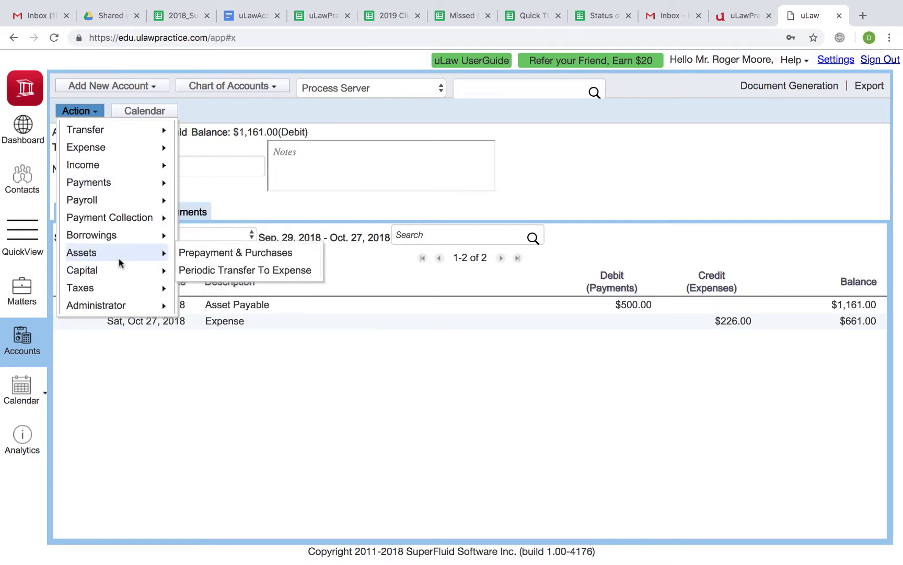
left_click(225, 260)
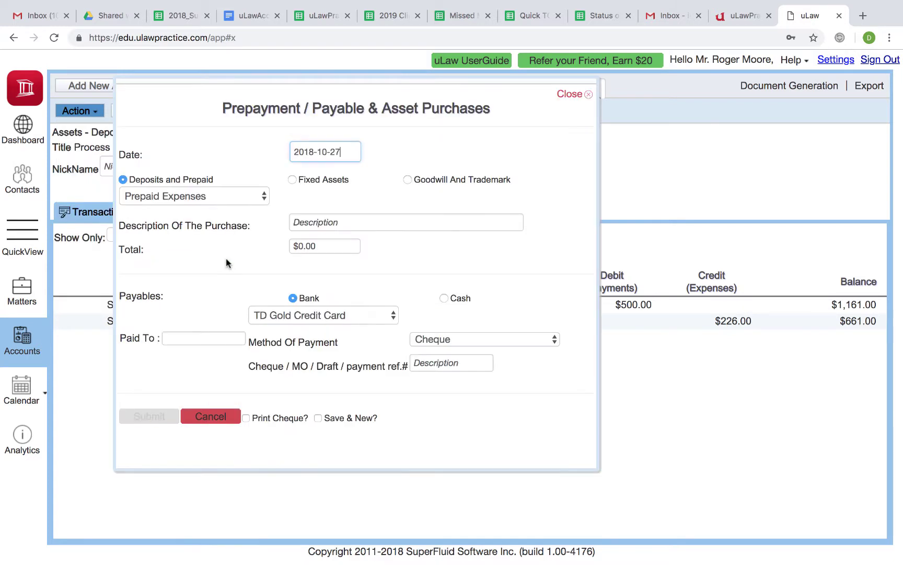
left_click(226, 189)
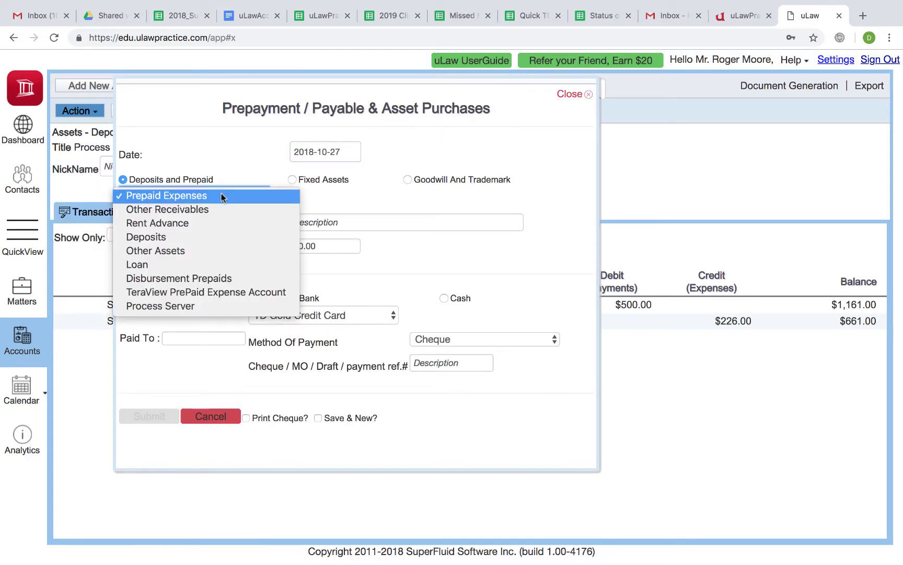
left_click(190, 307)
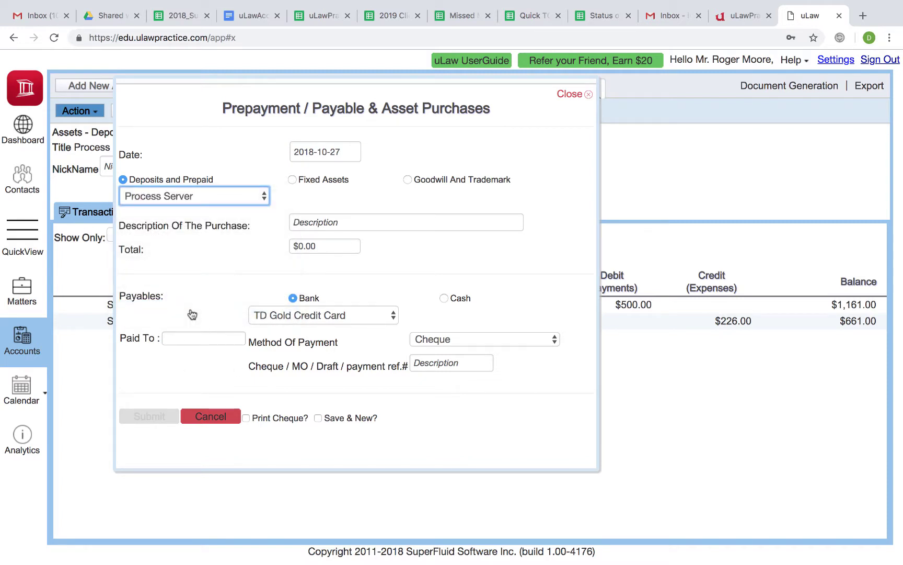
left_click(313, 248)
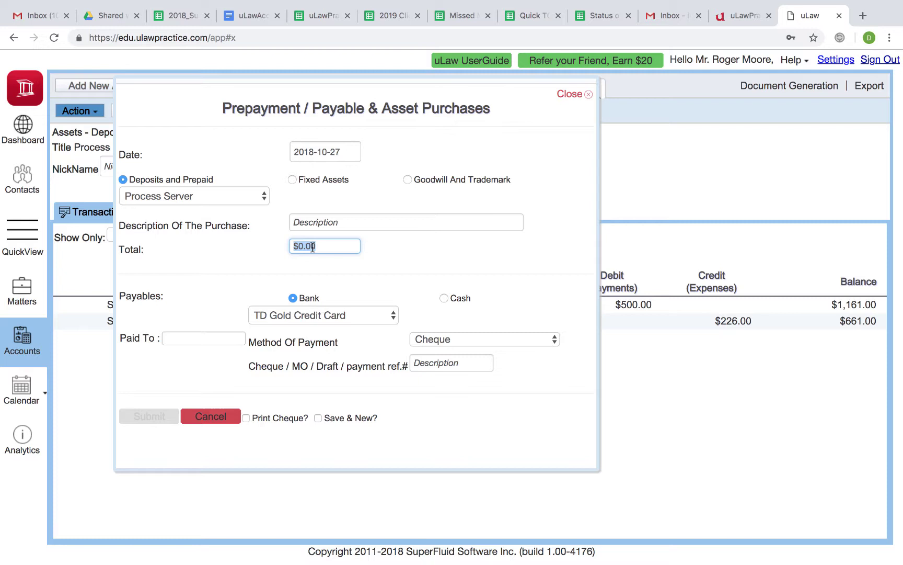
type("500")
left_click(414, 248)
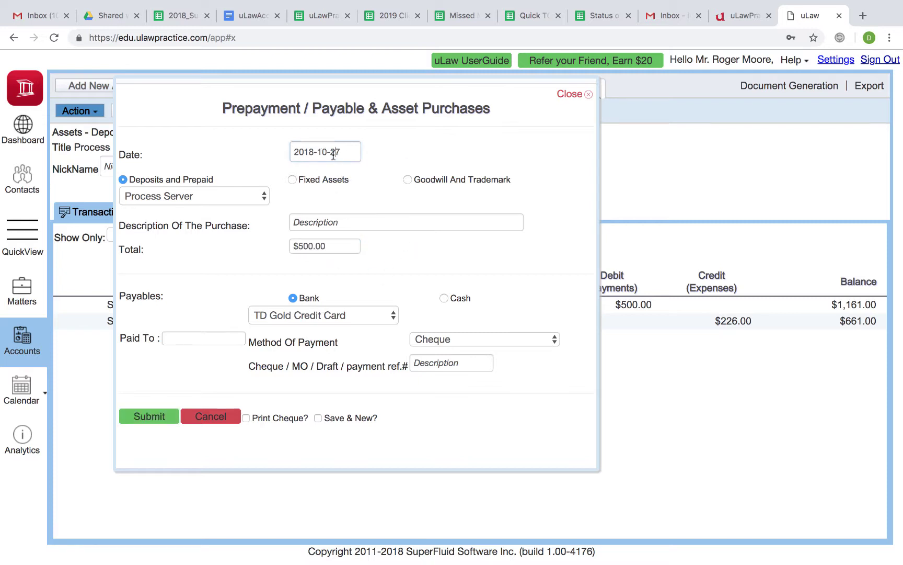
Date the purchase 2018-10-01 and describe it as 'Purchase of PC form Pro Sev Inc'
left_click(333, 153)
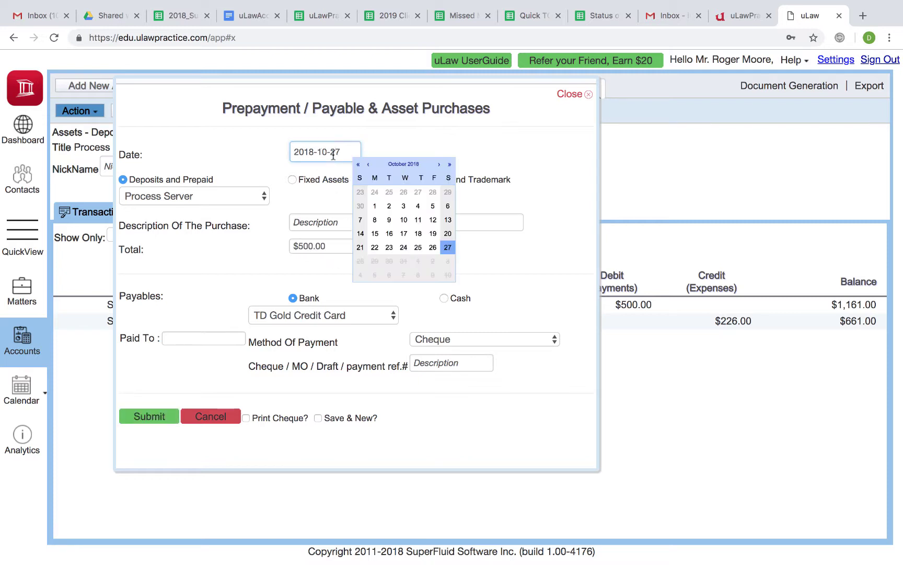
left_click(376, 206)
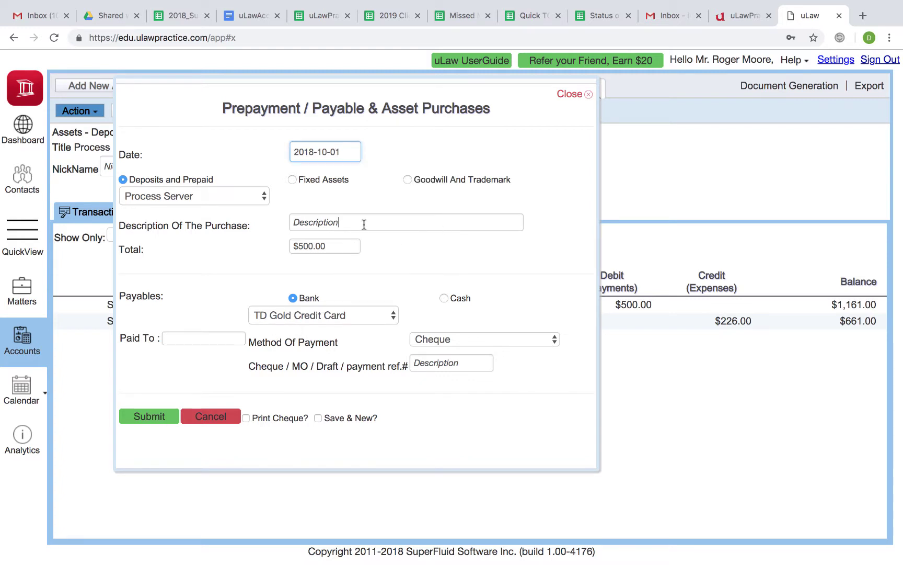
left_click(364, 224)
type("P")
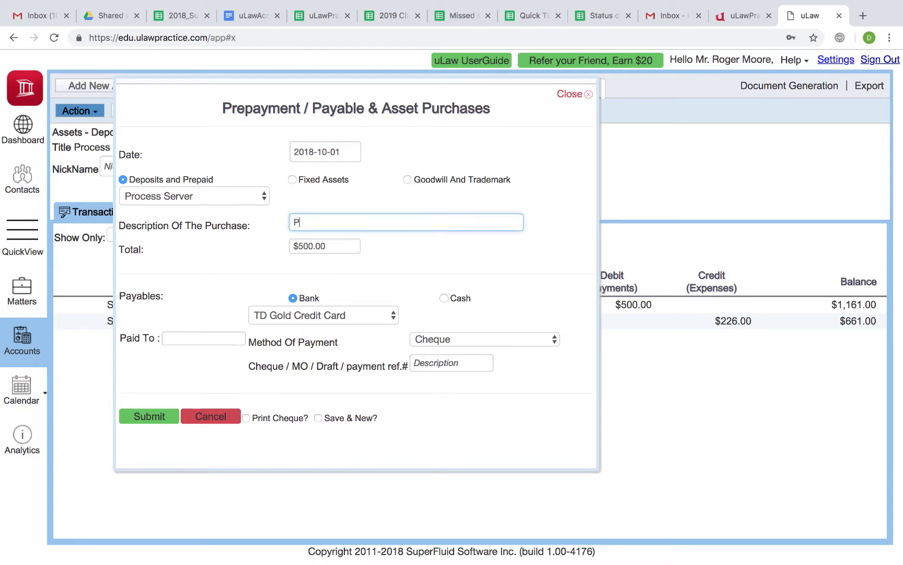
type("urchase of PC form Pro Sev Inc")
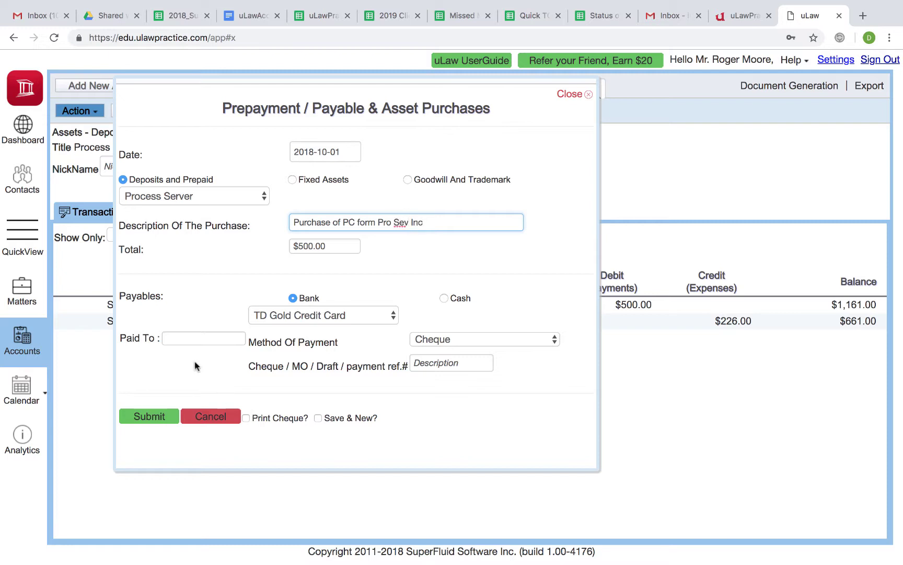
Set payee Process Server Inc with cheque reference 3434 and submit the purchase
left_click(189, 339)
type("pro")
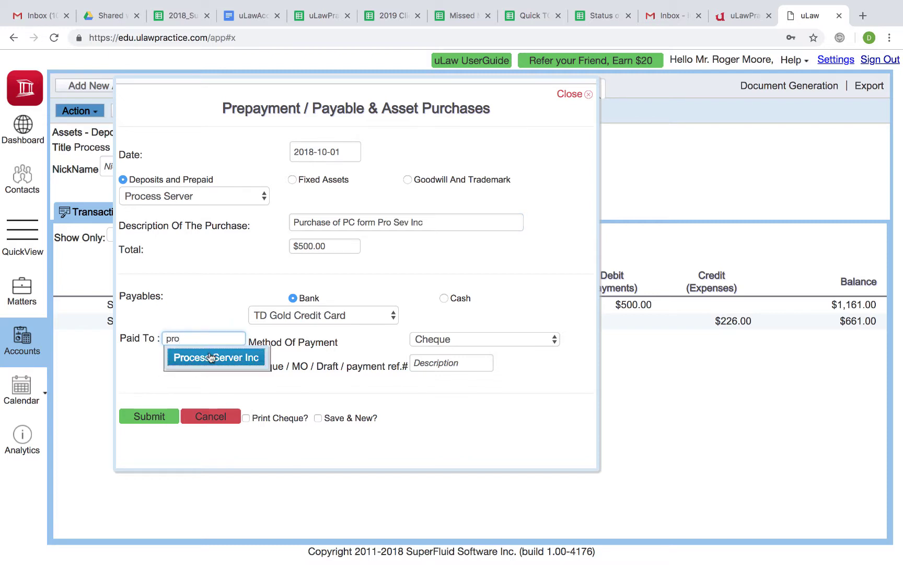
left_click(211, 358)
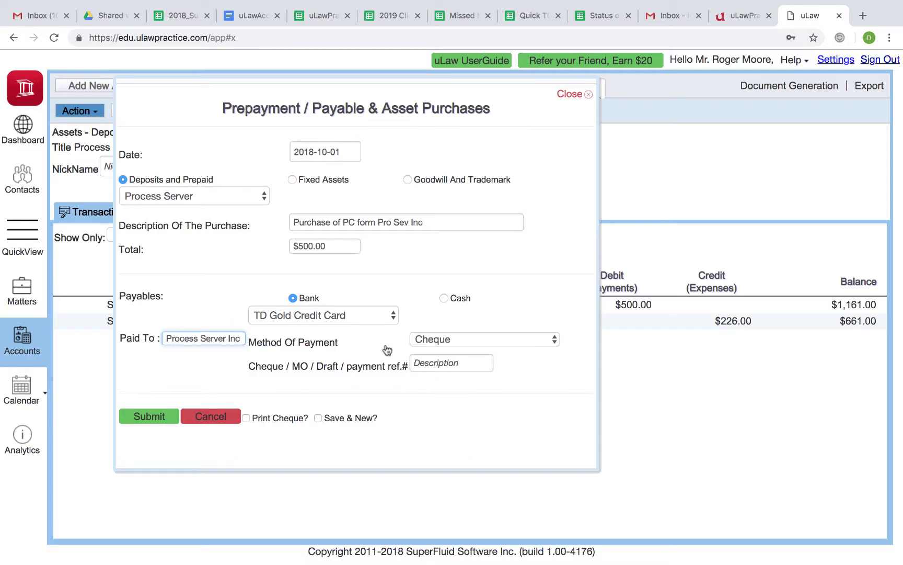
left_click(445, 362)
type("3434")
left_click(157, 414)
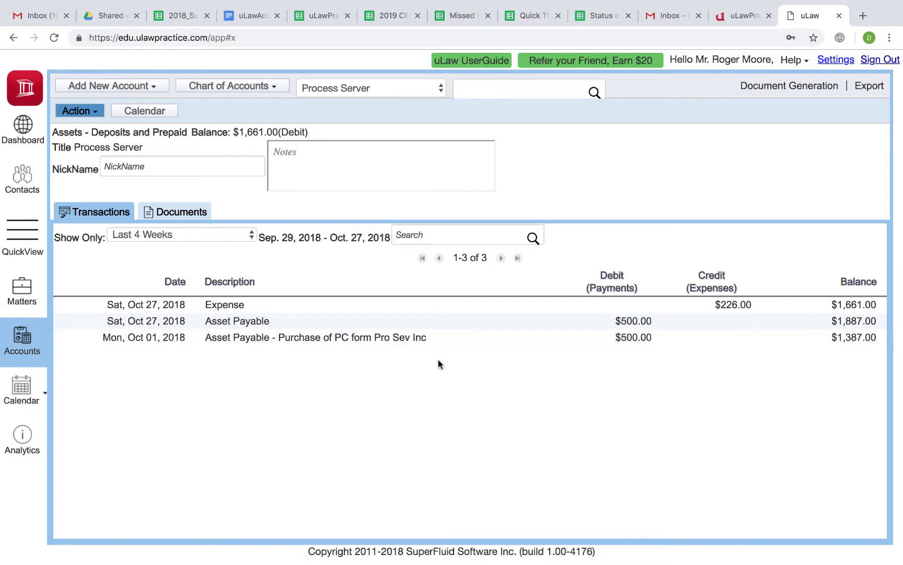
Review the Oct 01 $500 Asset Payable transaction's transfer details, then close them
left_click(363, 339)
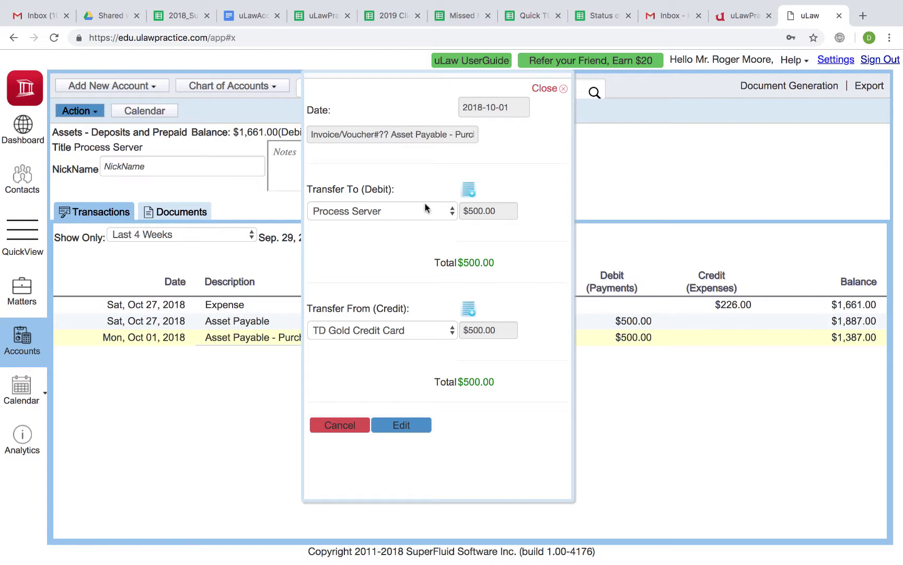
left_click(544, 88)
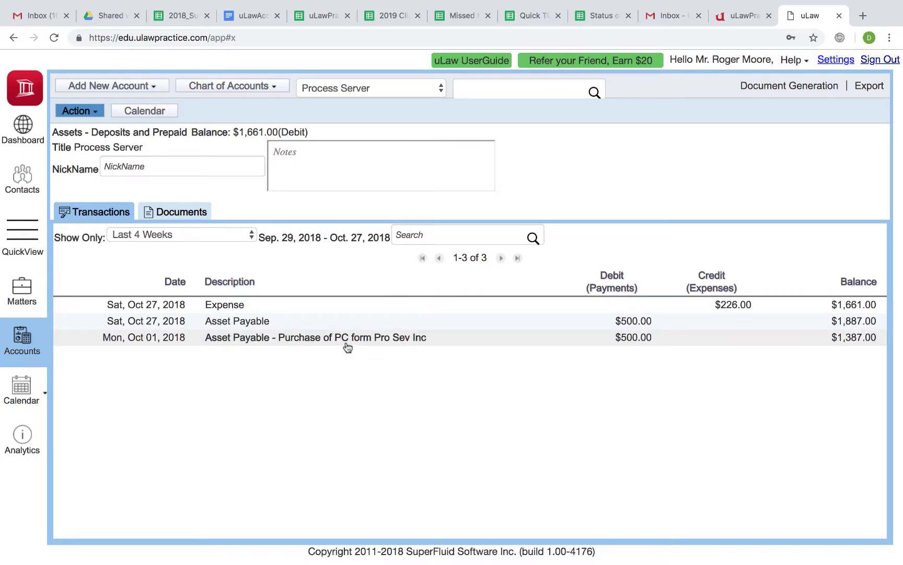
Start a periodic transfer to expense with a $250.00 total
left_click(85, 117)
mouse_move(97, 254)
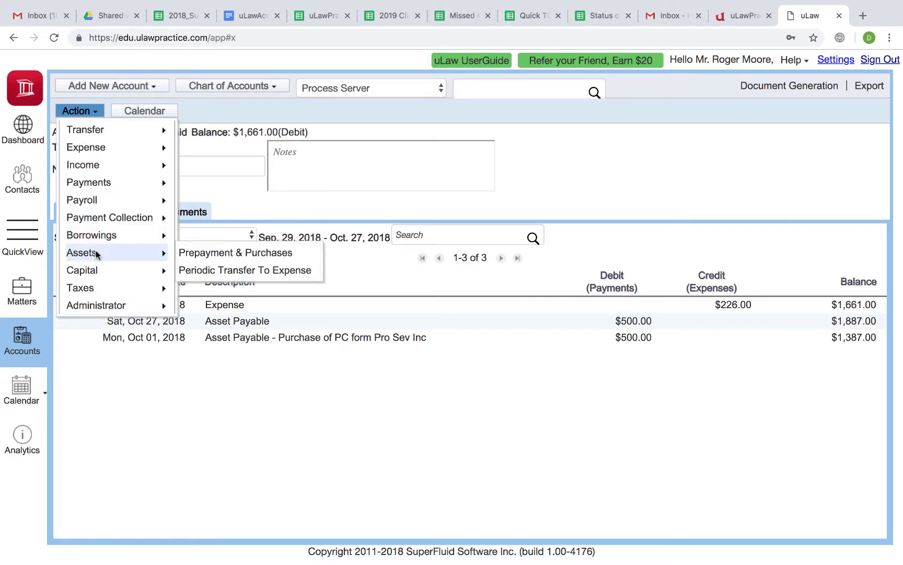
left_click(254, 270)
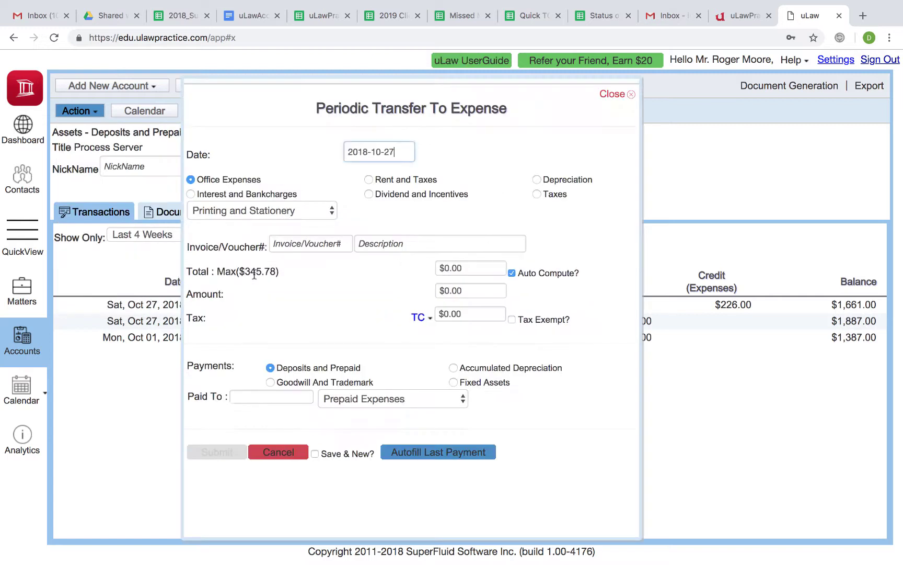
left_click(451, 292)
type("250")
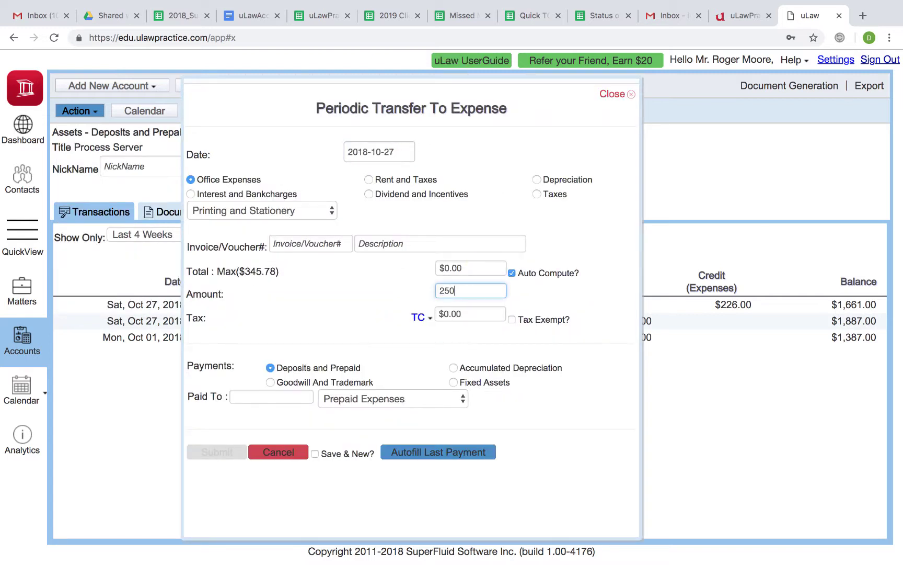
left_click(628, 303)
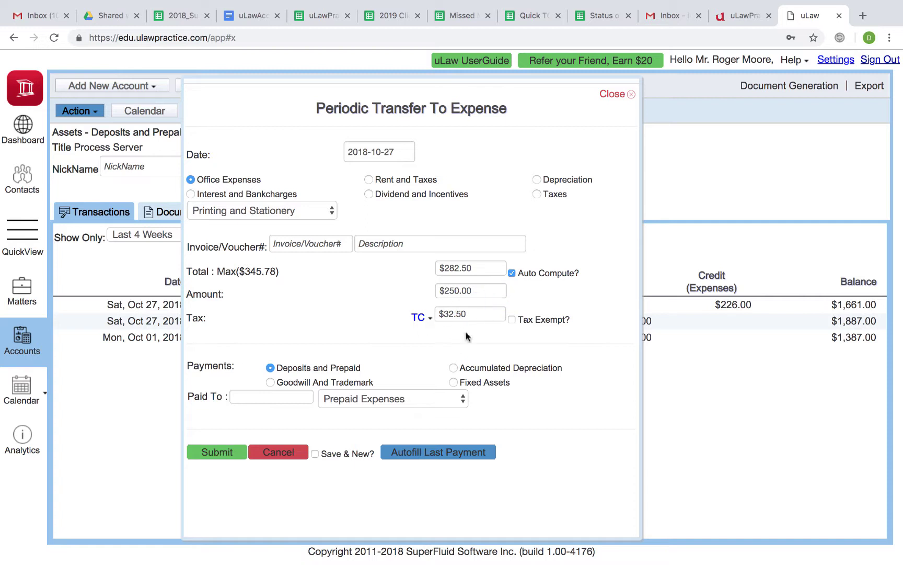
left_click(453, 267)
type("250")
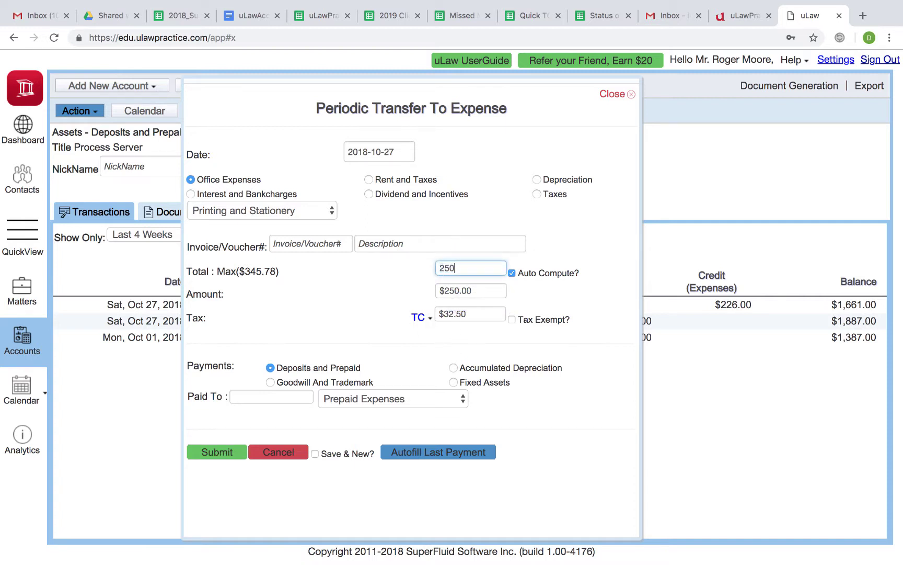
left_click(365, 295)
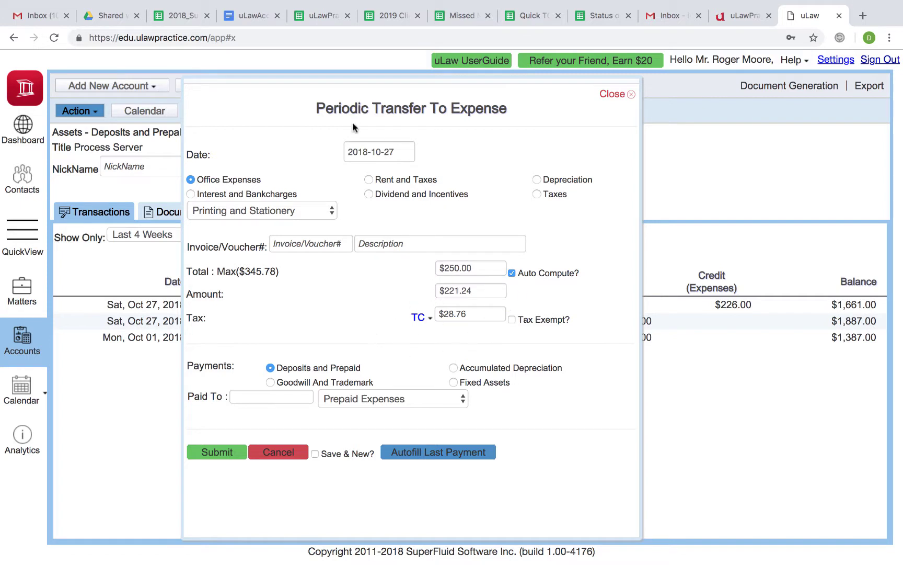
Date the expense 2018-10-03 and draw it from the Process Server account
left_click(356, 151)
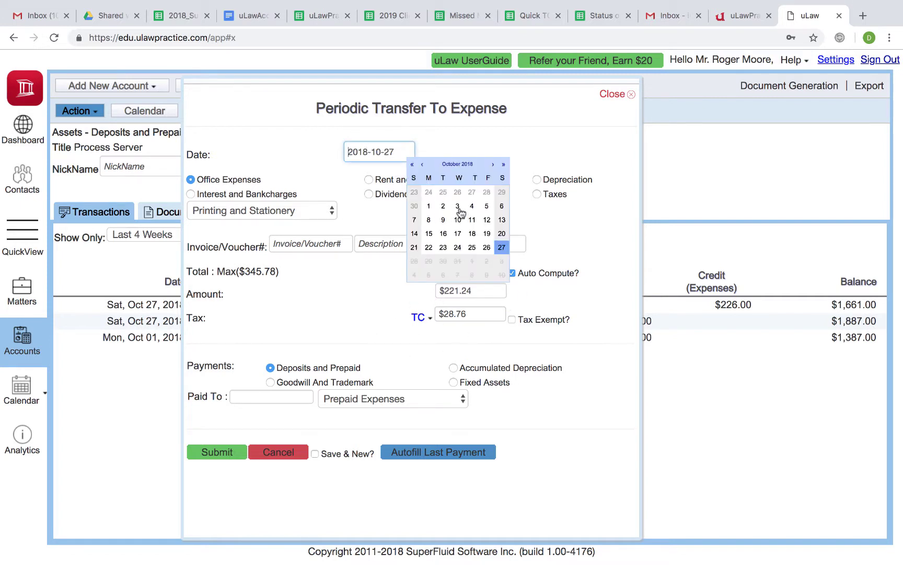
left_click(459, 207)
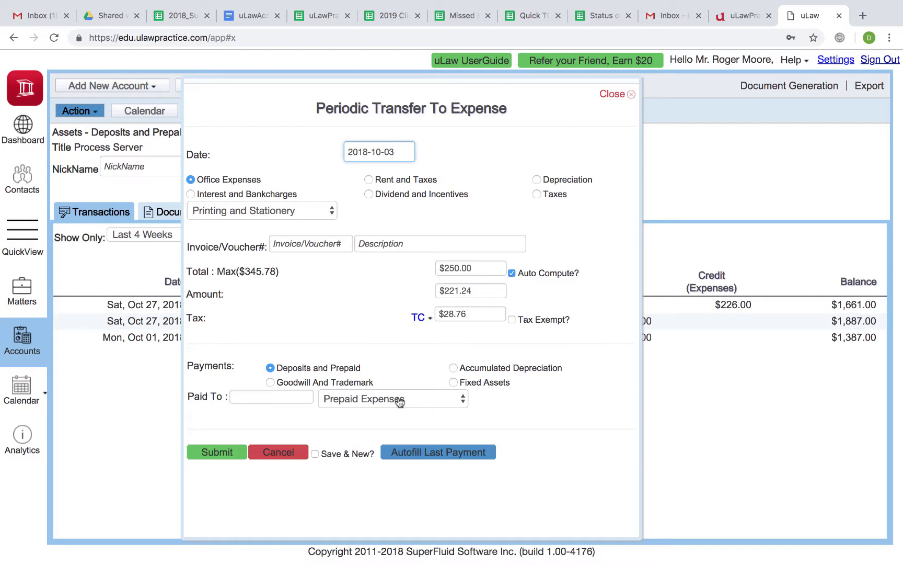
left_click(366, 398)
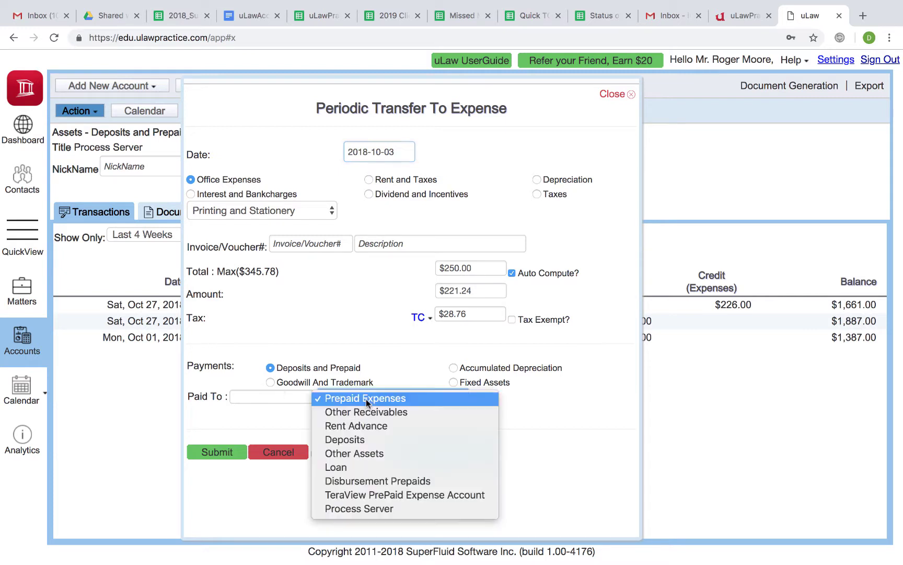
left_click(357, 507)
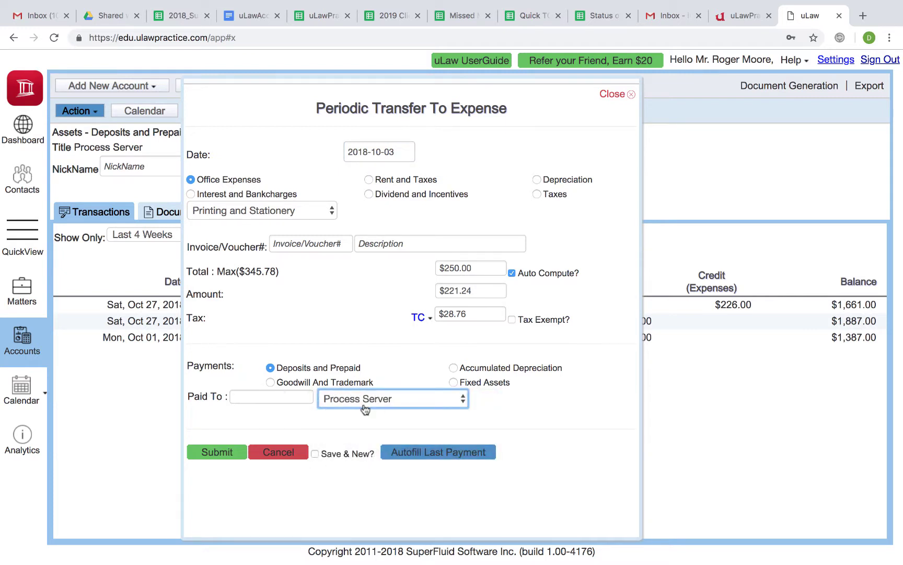
Charge the expense to the Conveyencer office expense category and submit
left_click(215, 209)
scroll(293, 523, "down", 3)
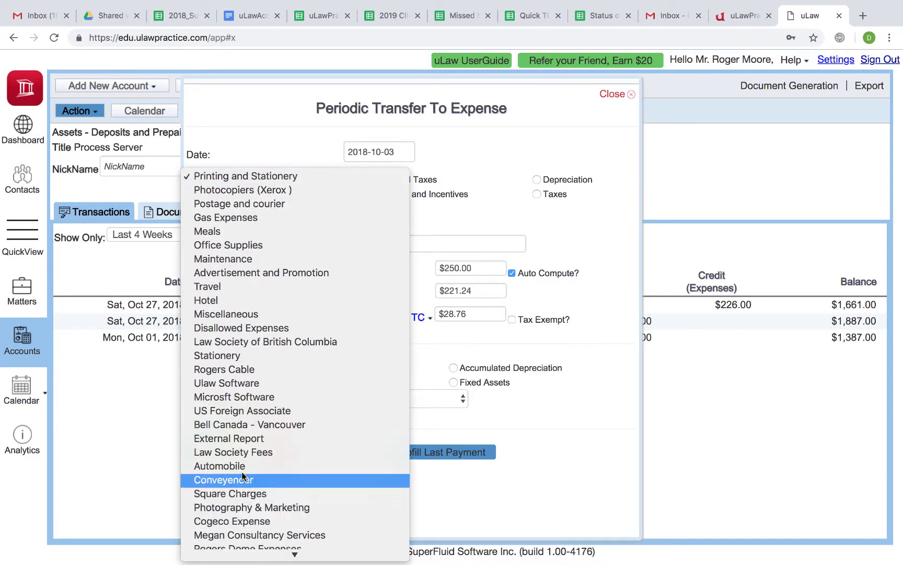
scroll(251, 460, "down", 5)
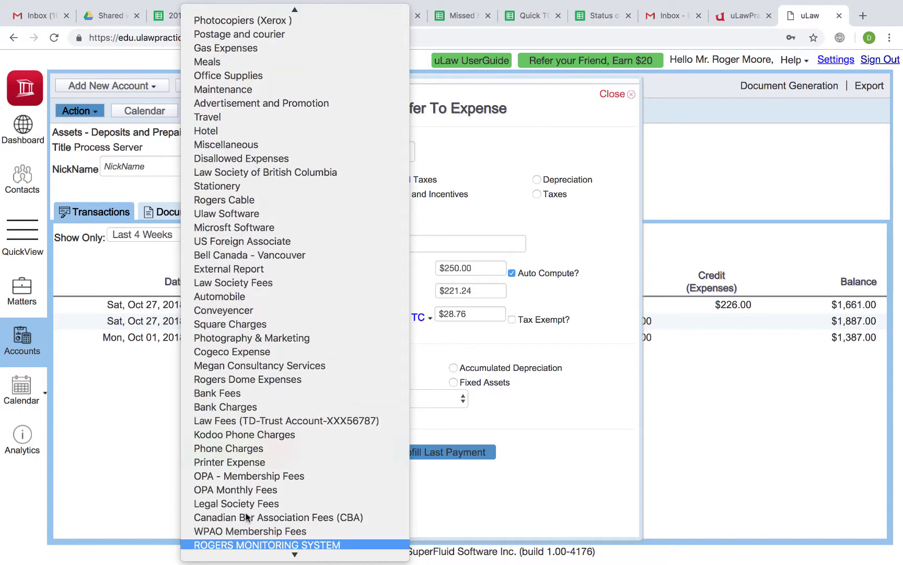
left_click(222, 310)
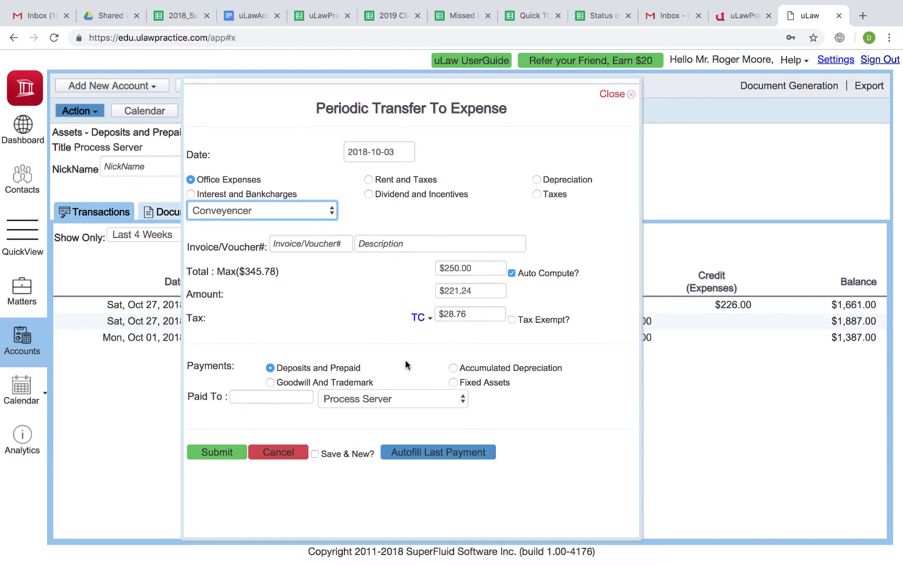
left_click(212, 452)
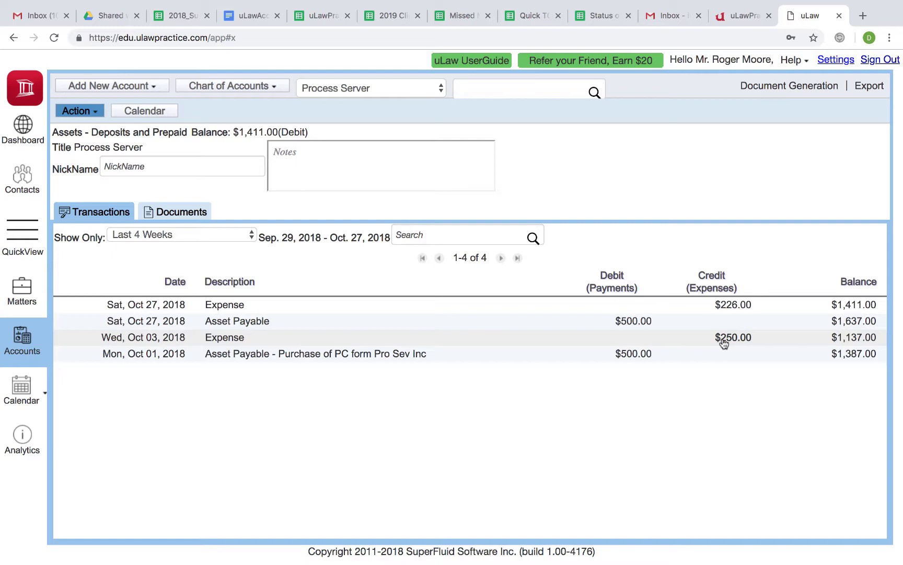
Go to the Small Claims - Fence Issue matter's Disbursements / Retainer tab and add a new disbursement
left_click(24, 293)
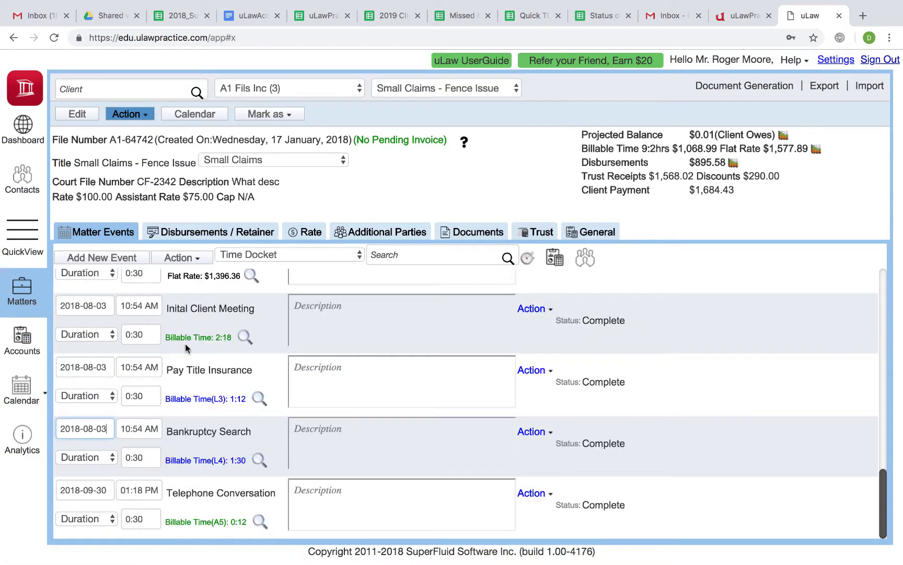
left_click(247, 238)
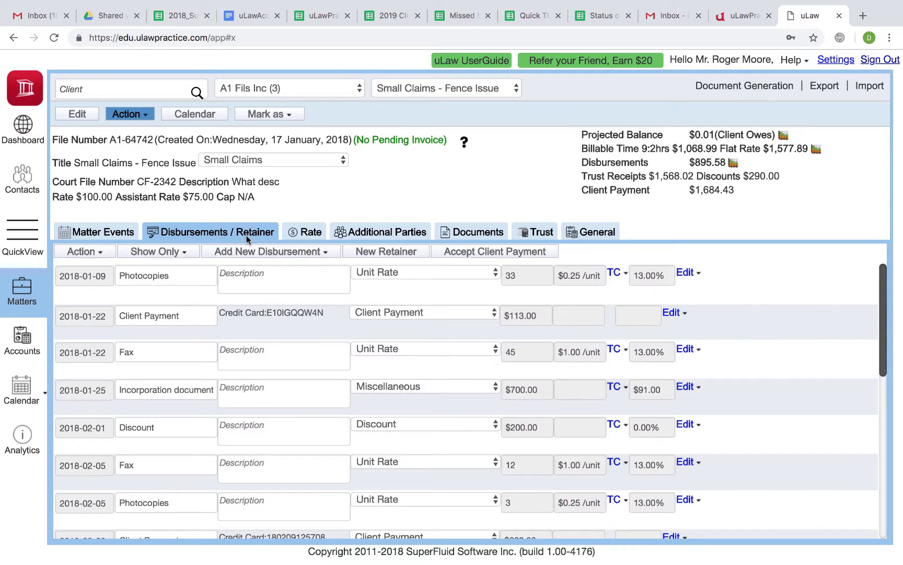
left_click(270, 253)
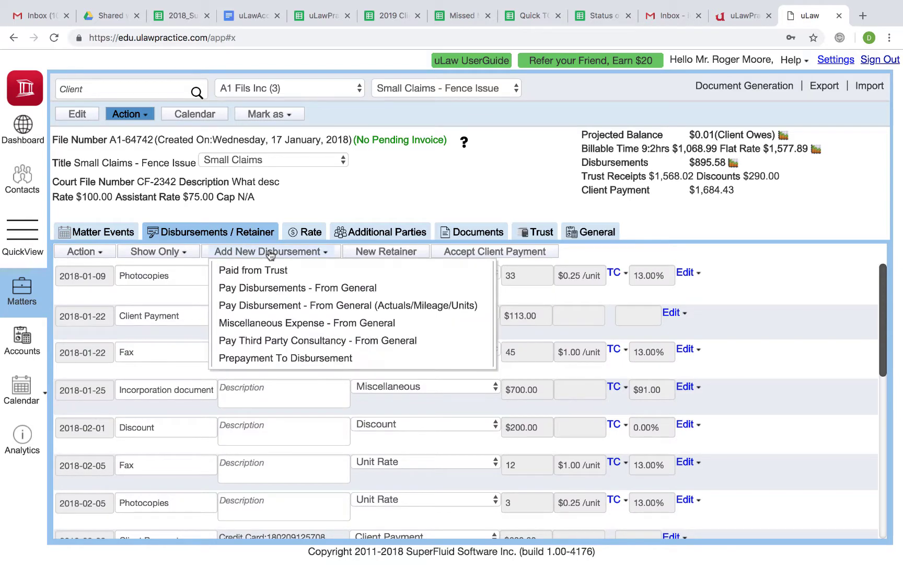
Start a prepayment to disbursement paid from the Process Server prepaid account
left_click(317, 359)
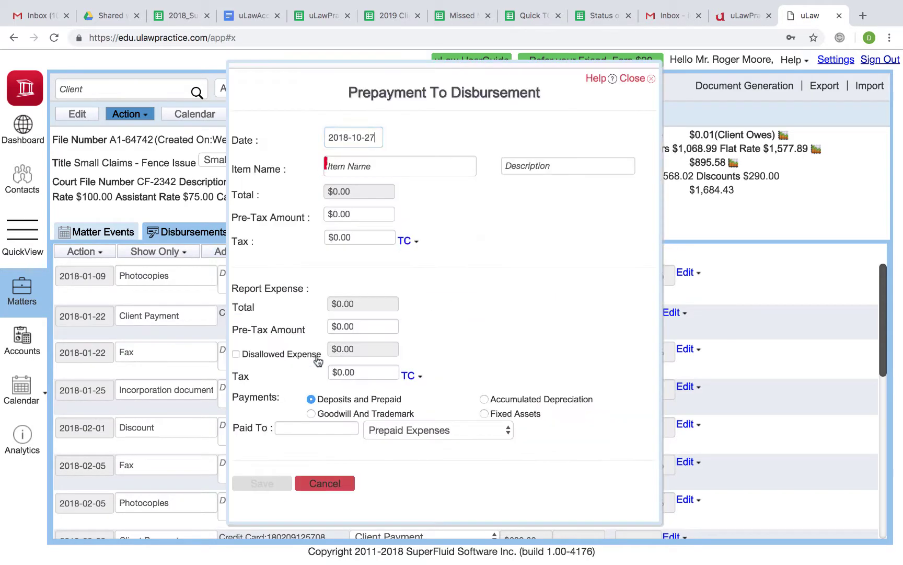
left_click(385, 429)
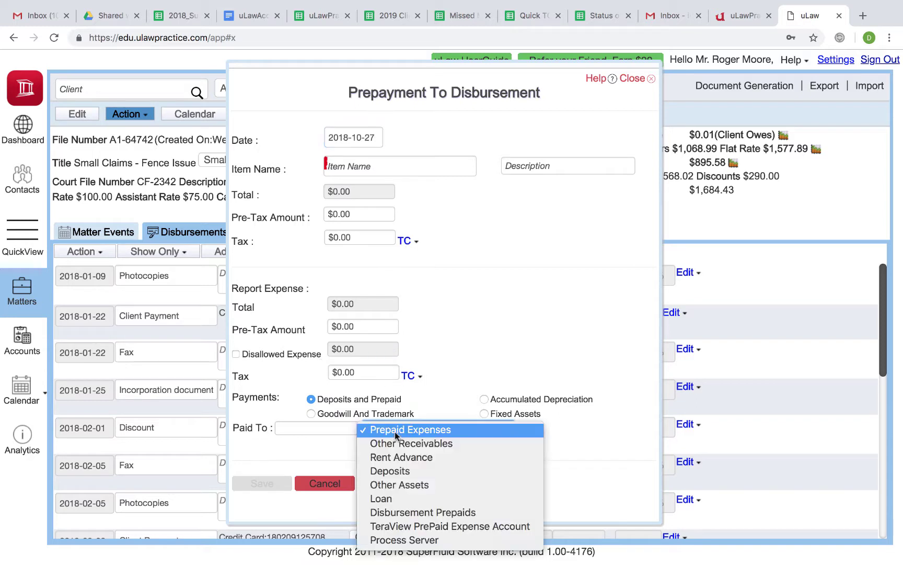
left_click(405, 542)
Enter 221.24 as the reported expense pre-tax amount, correcting a 221.23 typo
left_click(340, 214)
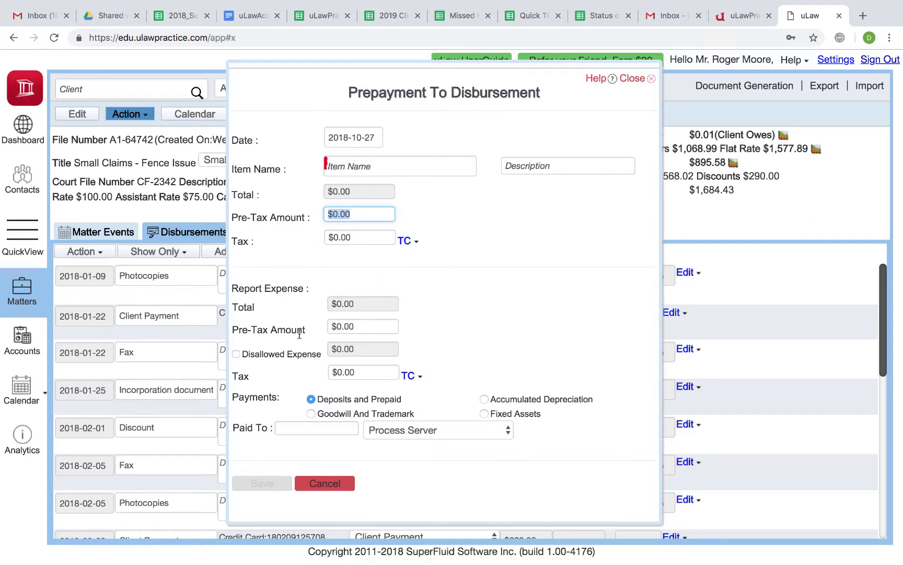
left_click(351, 324)
left_click(351, 325)
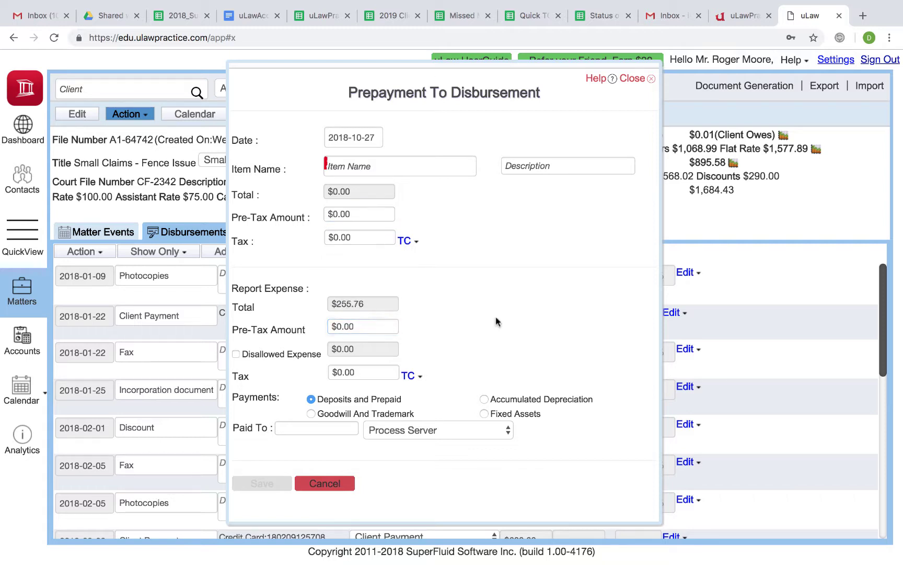
left_click(345, 326)
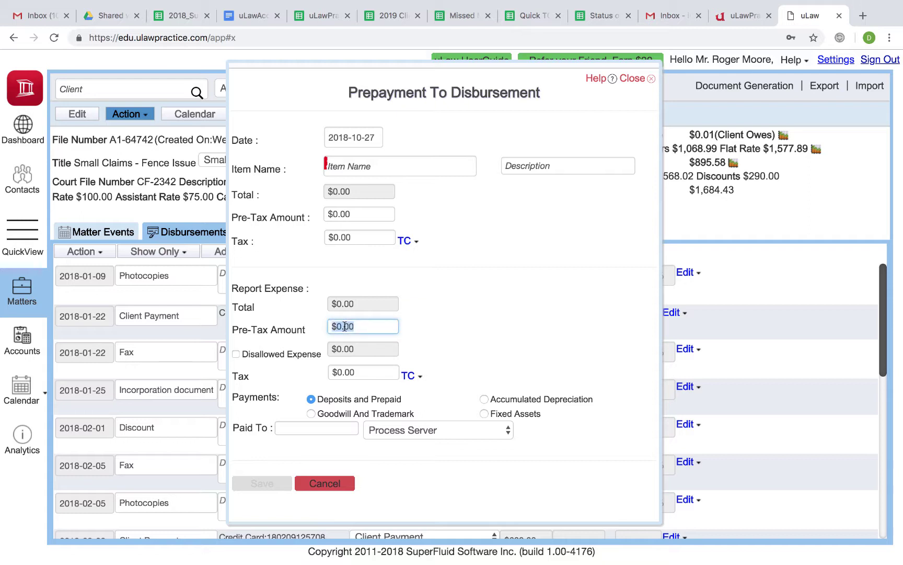
type("221.23")
left_click(492, 325)
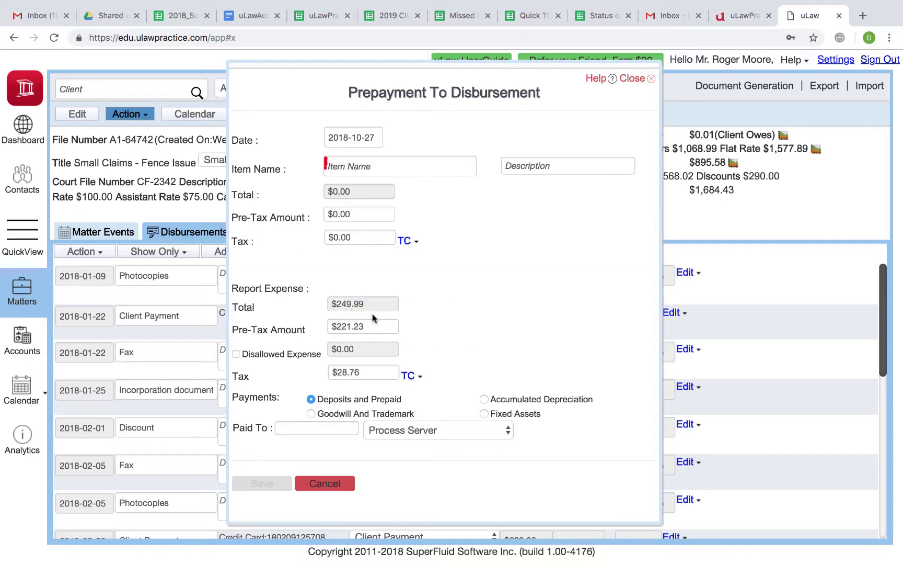
left_click(367, 327)
key("BackSpace")
type("4")
left_click(533, 297)
Set the prepayment pre-tax amount to 221.24 as well
triple_click(340, 214)
type("22")
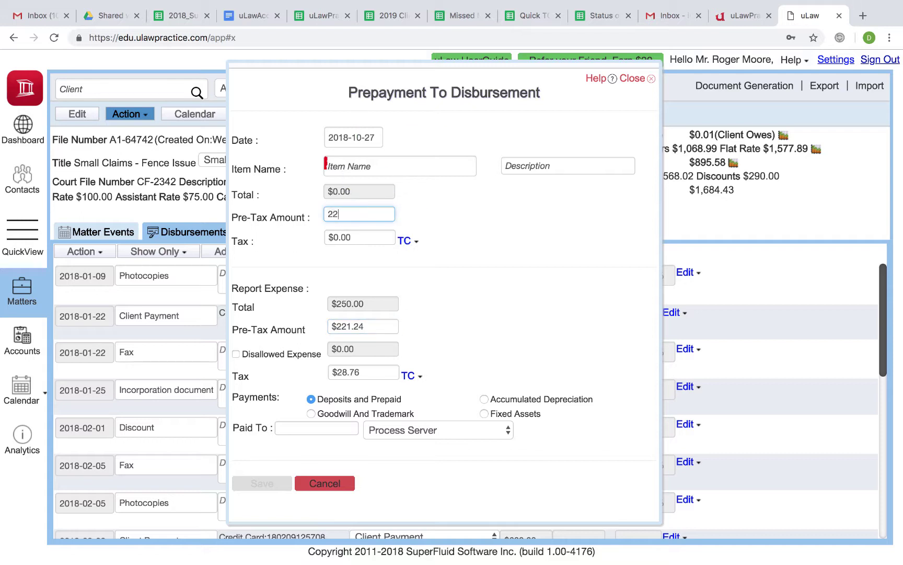
type("1.24")
left_click(497, 280)
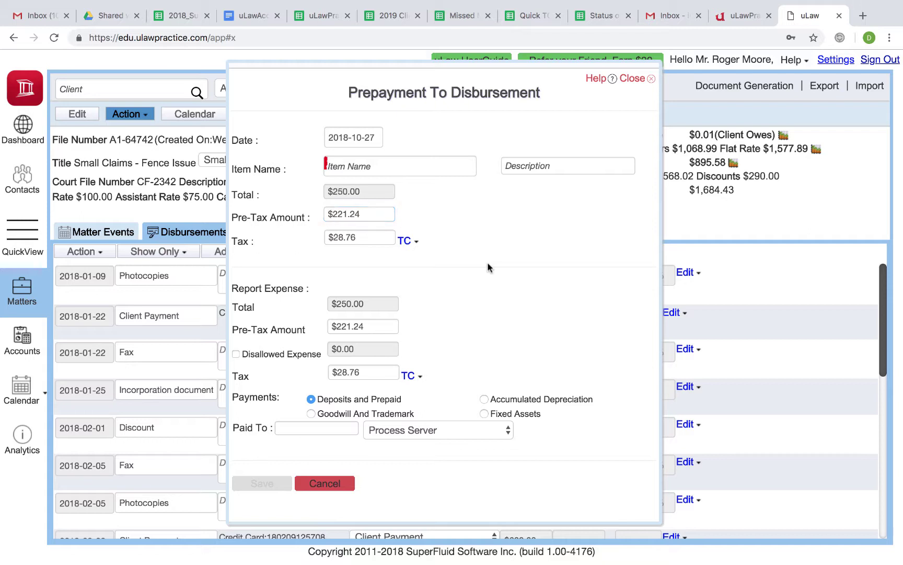
Name the disbursement item 'process server'
left_click(357, 164)
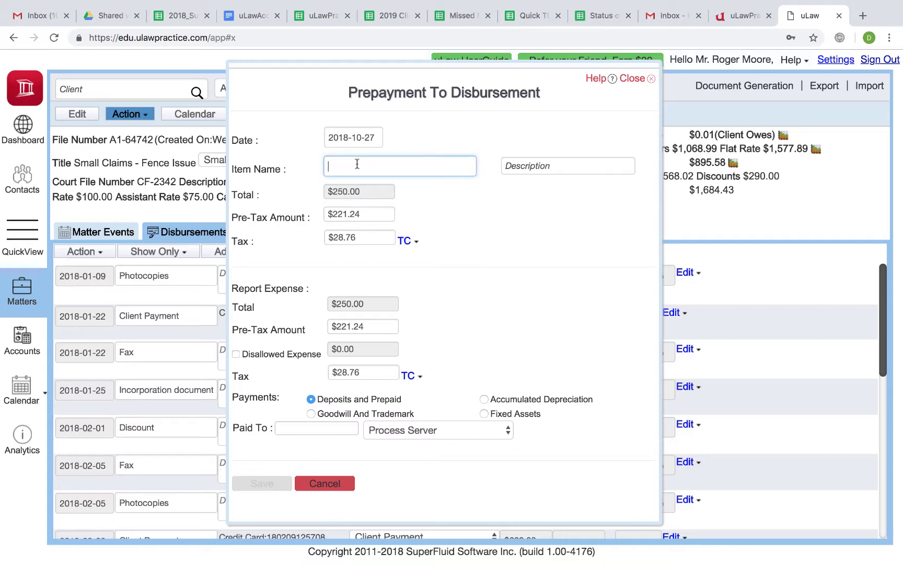
type("Dis")
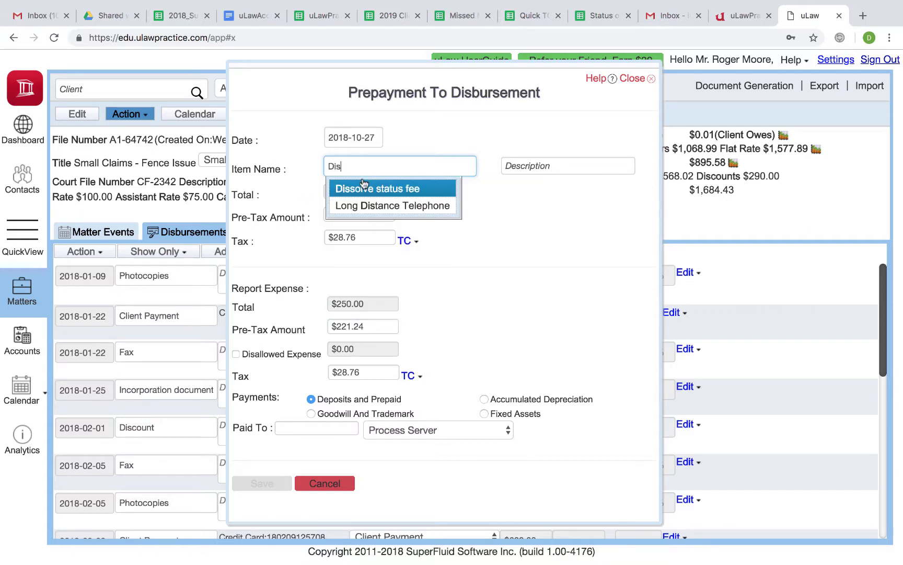
type("bu")
key("BackSpace")
key("BackSpace")
key("BackSpace")
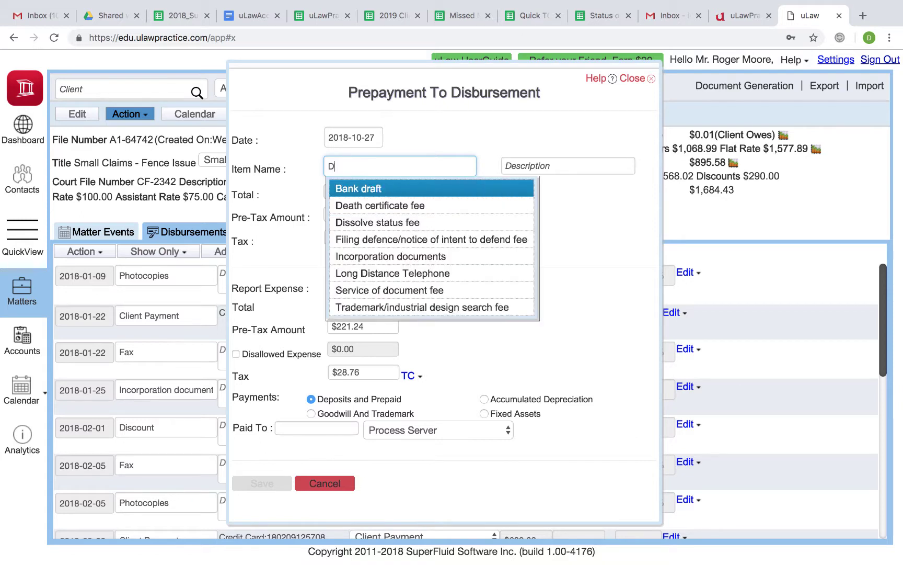
key("BackSpace")
type("proce")
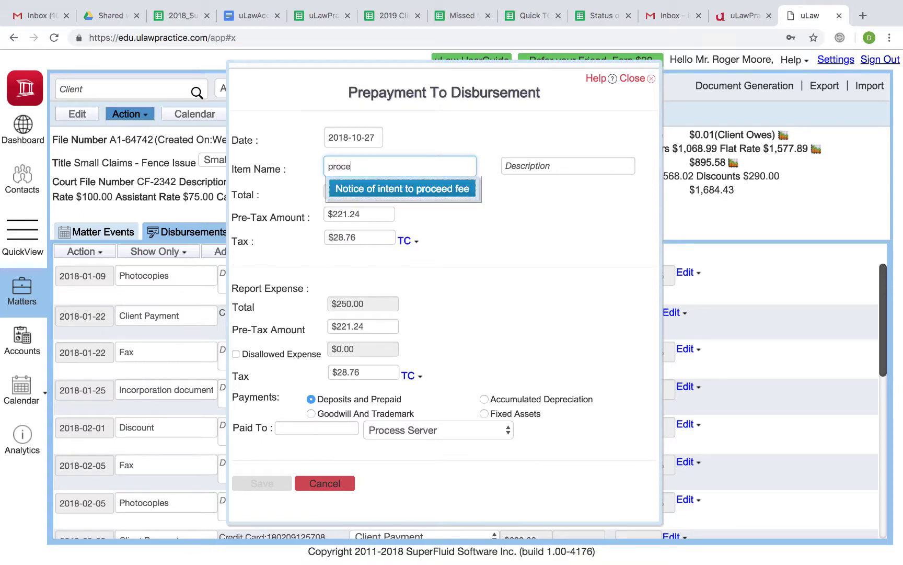
type("ss server")
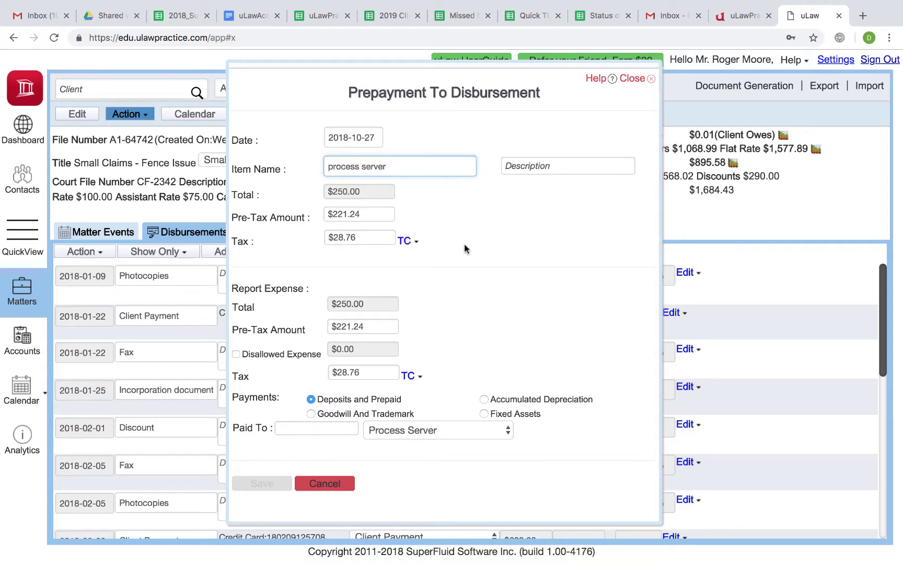
left_click(465, 243)
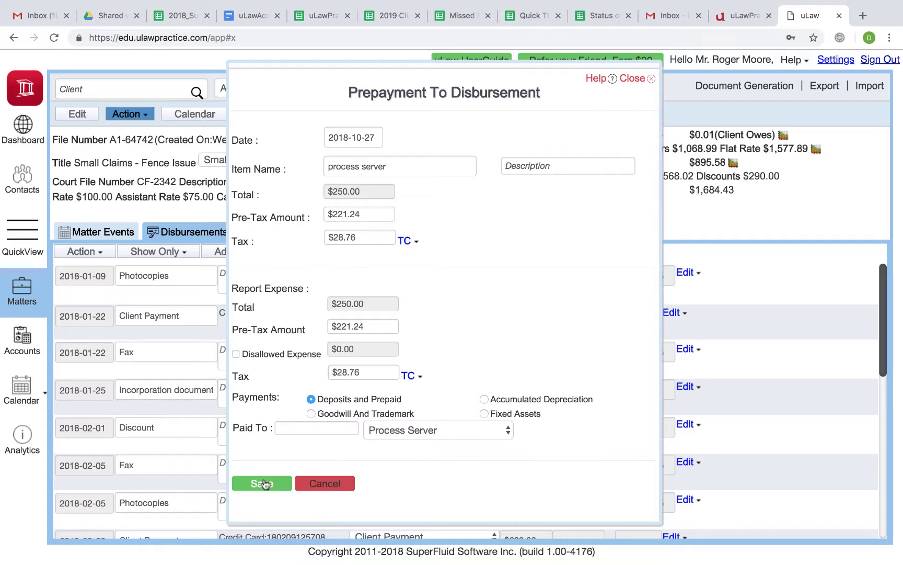
Save the $250 process server prepayment and view the Process Server account's transactions
left_click(264, 484)
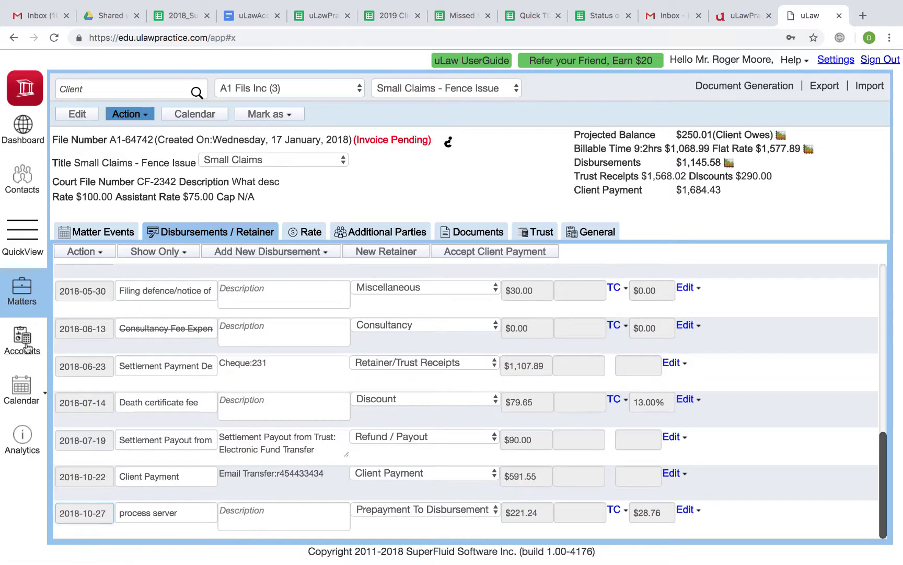
left_click(24, 345)
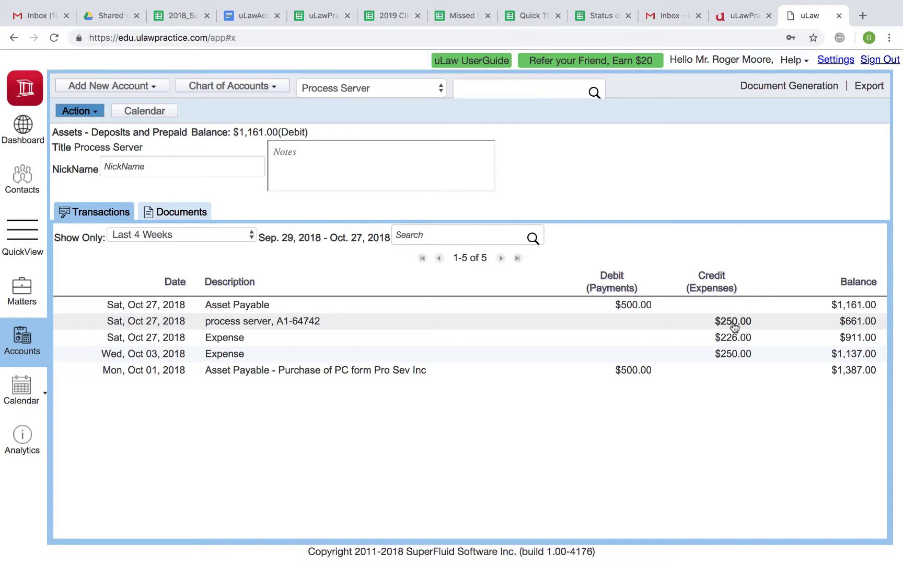
Check the Oct 01 purchase details, then view the Oct 03 $250 Conveyencer expense details
left_click(260, 371)
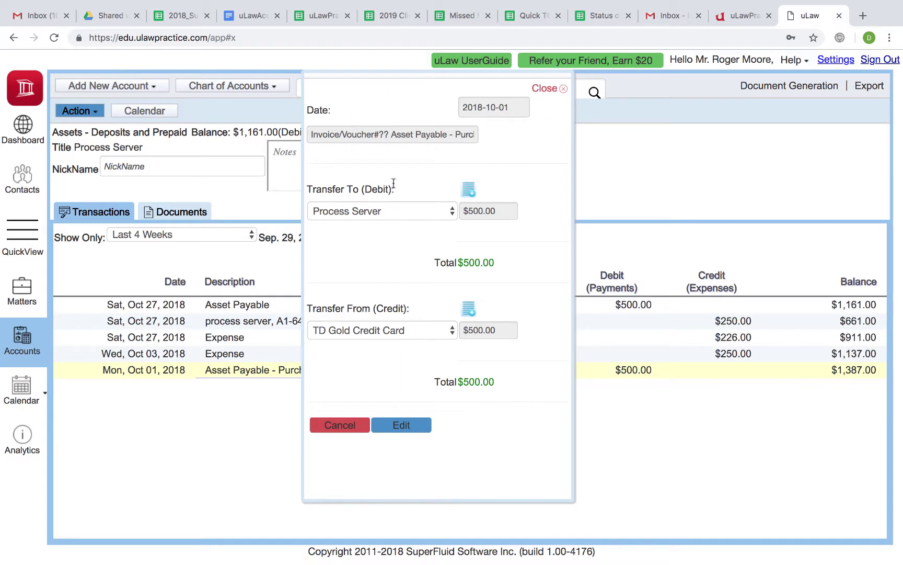
left_click(547, 88)
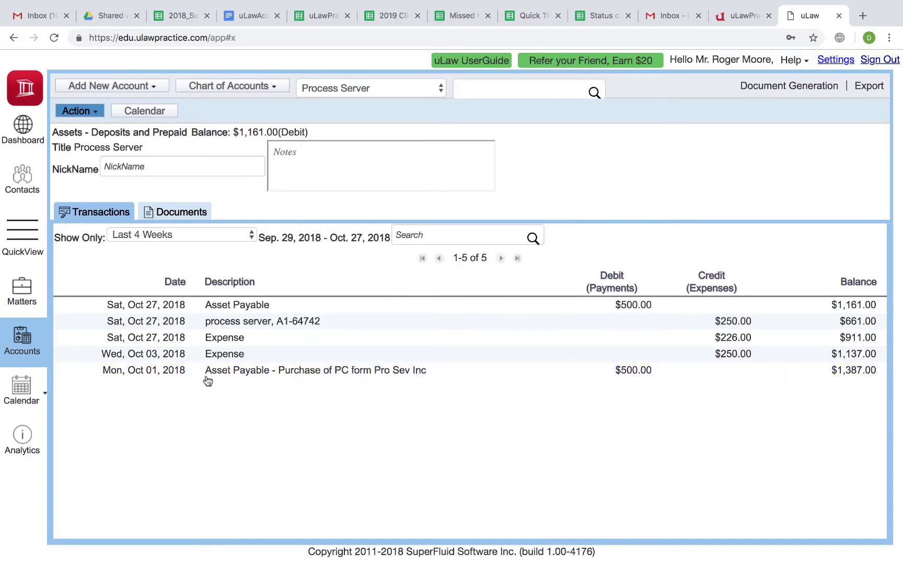
left_click(219, 355)
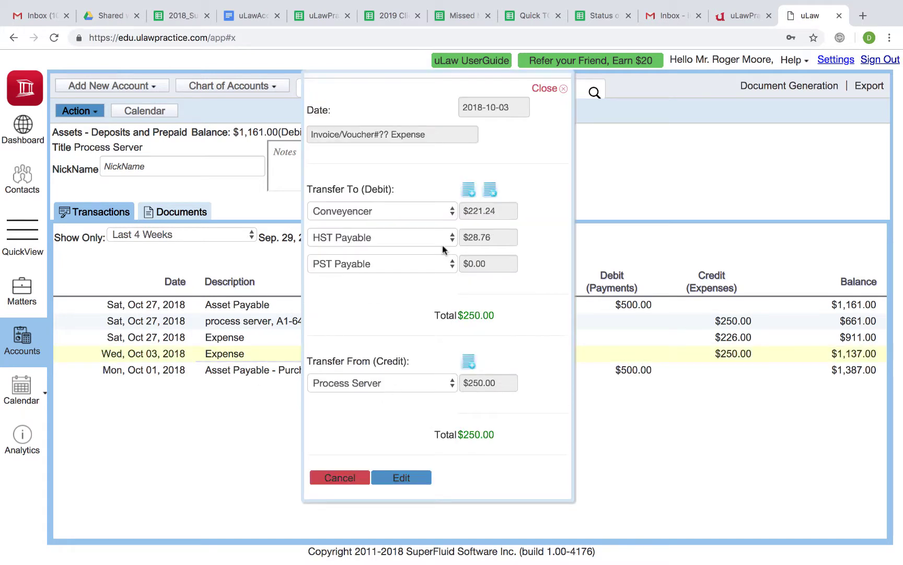